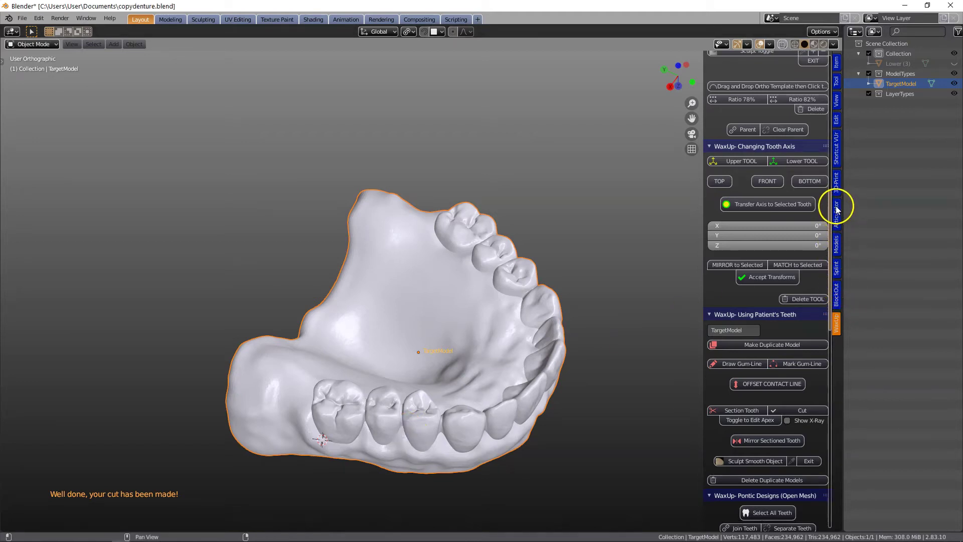
# Step: Start a Splint draw-layer line at the last molar of TargetModel and extrude it along the outer gum margin to the canine
pyautogui.click(836, 269)
pyautogui.moveTo(596, 360); pyautogui.dragTo(582, 337, button='middle')
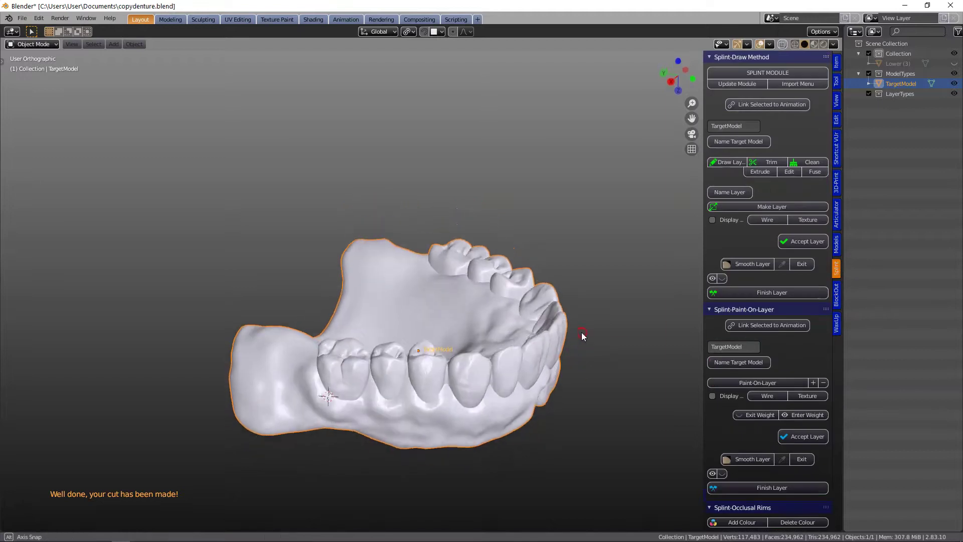
pyautogui.scroll(4, 493, 390)
pyautogui.keyDown('shift'); pyautogui.moveTo(492, 390); pyautogui.dragTo(532, 183, button='middle'); pyautogui.keyUp('shift')
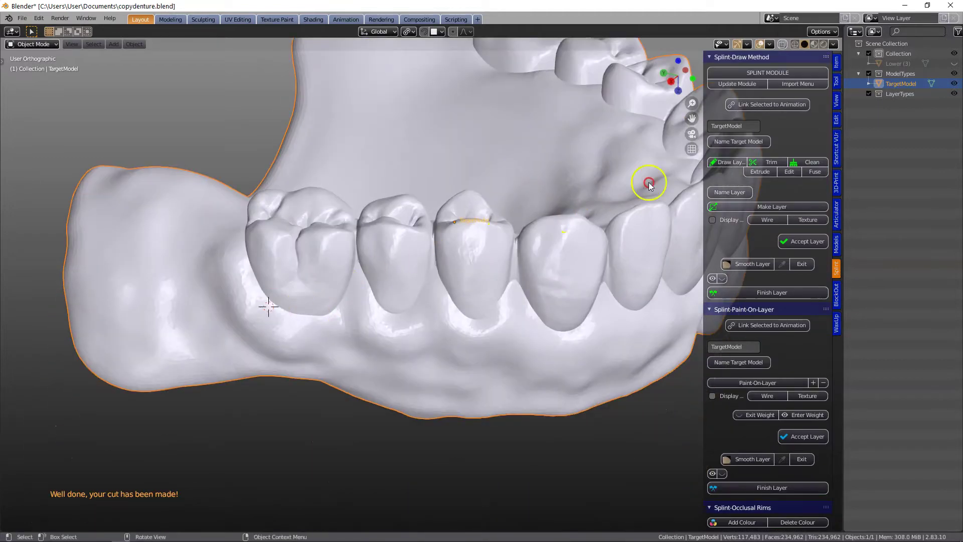
pyautogui.click(729, 162)
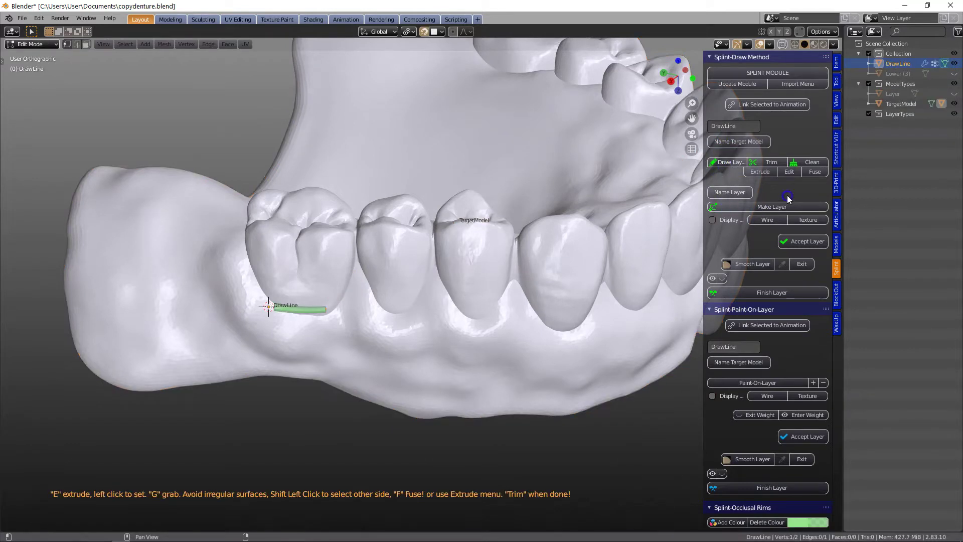
pyautogui.click(761, 171)
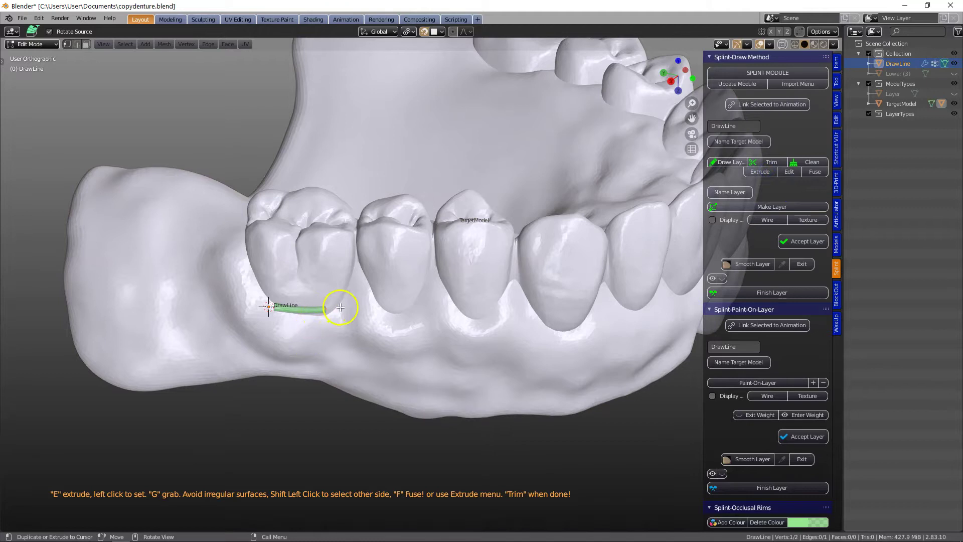
pyautogui.click(391, 314)
pyautogui.click(441, 279)
pyautogui.click(474, 321)
pyautogui.click(518, 286)
pyautogui.click(563, 331)
# Step: Continue the line along the outer gum margin of the front teeth and onto the opposite side of the arch
pyautogui.moveTo(593, 312); pyautogui.dragTo(486, 323, button='middle')
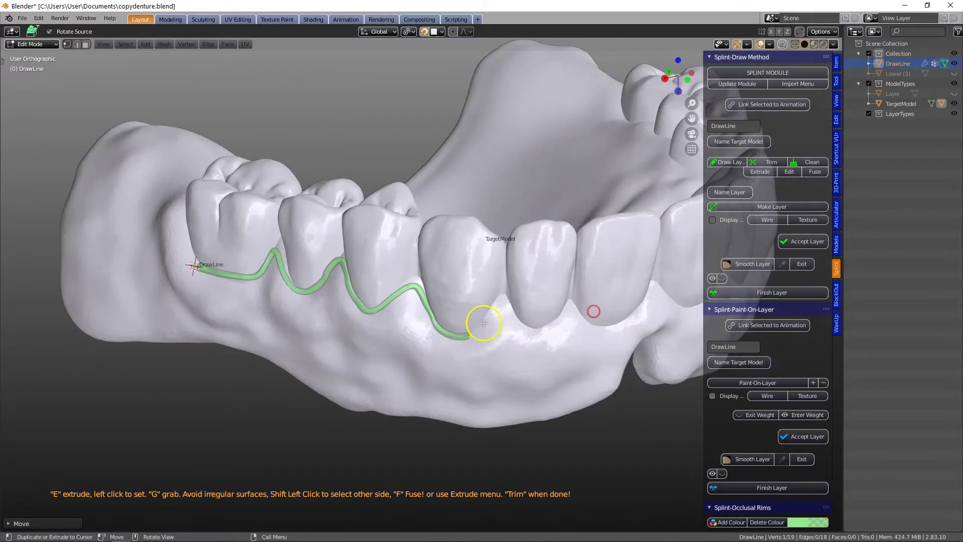
pyautogui.click(479, 329)
pyautogui.click(503, 294)
pyautogui.moveTo(532, 330); pyautogui.dragTo(628, 318)
pyautogui.moveTo(628, 318); pyautogui.dragTo(366, 326, button='middle')
pyautogui.moveTo(366, 327); pyautogui.dragTo(462, 326)
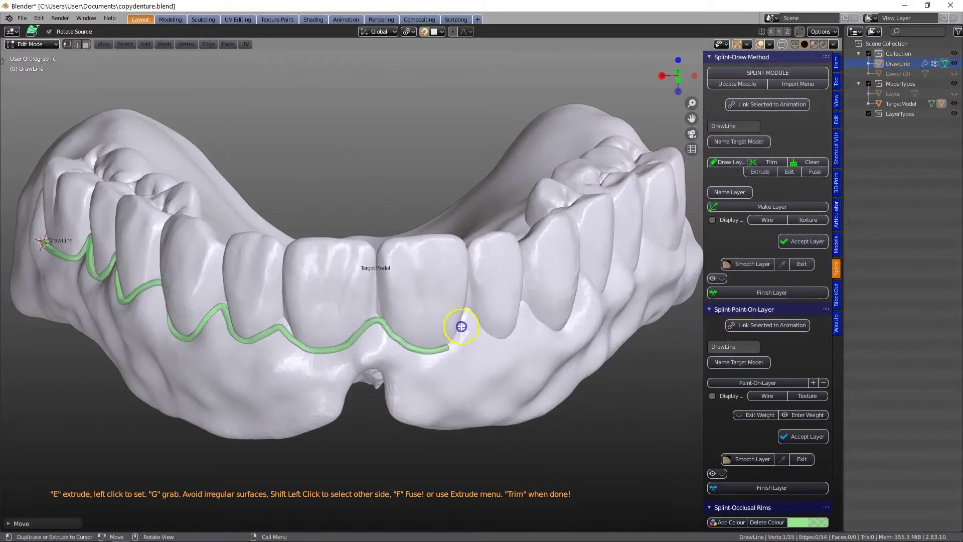
pyautogui.moveTo(462, 327); pyautogui.dragTo(475, 327, button='middle')
pyautogui.moveTo(475, 326); pyautogui.dragTo(602, 330)
# Step: Carry the line around the last molar on the opposite side and along the inner gum margin to the front teeth
pyautogui.keyDown('shift'); pyautogui.moveTo(605, 328); pyautogui.dragTo(257, 371, button='middle'); pyautogui.keyUp('shift')
pyautogui.moveTo(259, 382)
pyautogui.mouseDown()
pyautogui.moveTo(286, 350)
pyautogui.moveTo(316, 373)
pyautogui.mouseUp()
pyautogui.moveTo(361, 371); pyautogui.dragTo(321, 371, button='middle')
pyautogui.click(343, 369)
pyautogui.moveTo(345, 356)
pyautogui.mouseDown()
pyautogui.moveTo(386, 383)
pyautogui.moveTo(465, 387)
pyautogui.moveTo(539, 361)
pyautogui.mouseUp()
pyautogui.moveTo(539, 362); pyautogui.dragTo(294, 366, button='middle')
pyautogui.moveTo(294, 366)
pyautogui.mouseDown()
pyautogui.moveTo(441, 338)
pyautogui.moveTo(557, 339)
pyautogui.mouseUp()
pyautogui.moveTo(557, 340); pyautogui.dragTo(157, 354, button='middle')
pyautogui.moveTo(157, 354)
pyautogui.mouseDown()
pyautogui.moveTo(216, 323)
pyautogui.moveTo(322, 301)
pyautogui.mouseUp()
pyautogui.moveTo(323, 301); pyautogui.dragTo(394, 329, button='middle')
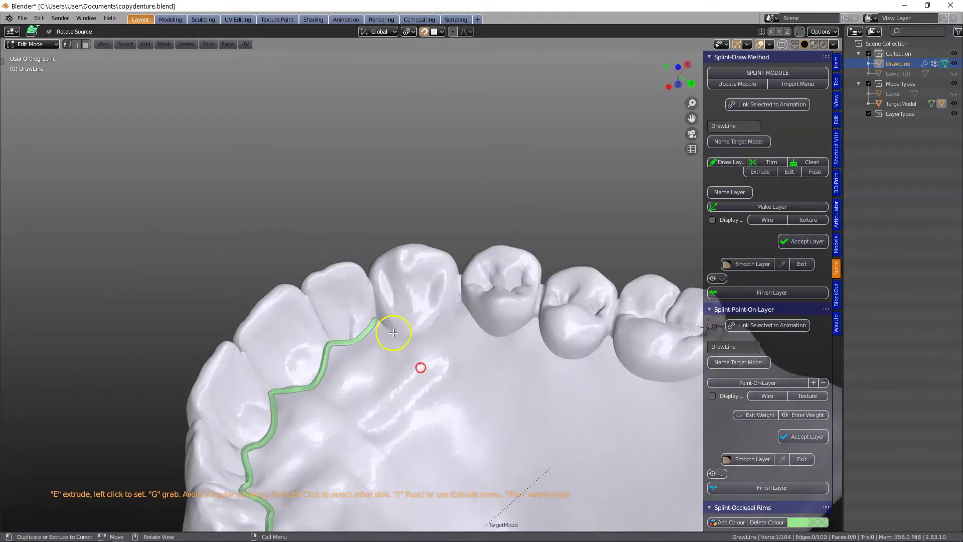
# Step: Extend the line along the inner margin of the remaining back teeth to its starting point and fuse the two ends
pyautogui.moveTo(394, 329); pyautogui.dragTo(577, 361)
pyautogui.moveTo(576, 361); pyautogui.dragTo(269, 318, button='middle')
pyautogui.moveTo(269, 318); pyautogui.dragTo(383, 281)
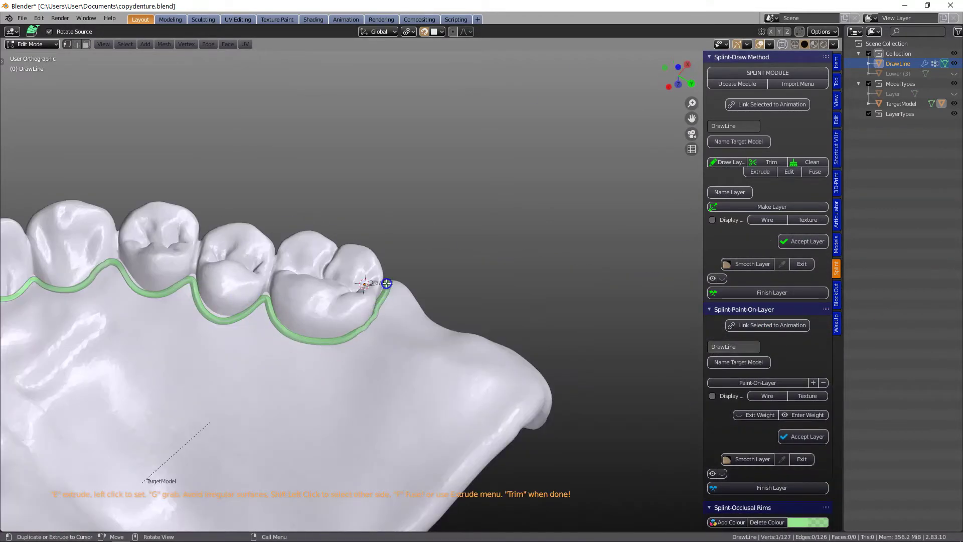
pyautogui.moveTo(383, 281); pyautogui.dragTo(259, 326, button='middle')
pyautogui.click(242, 326)
pyautogui.click(808, 172)
# Step: Trim and clean the tooth surface inside the closed line, and make the layer from it
pyautogui.keyDown('shift'); pyautogui.moveTo(637, 247); pyautogui.dragTo(550, 286, button='middle'); pyautogui.keyUp('shift')
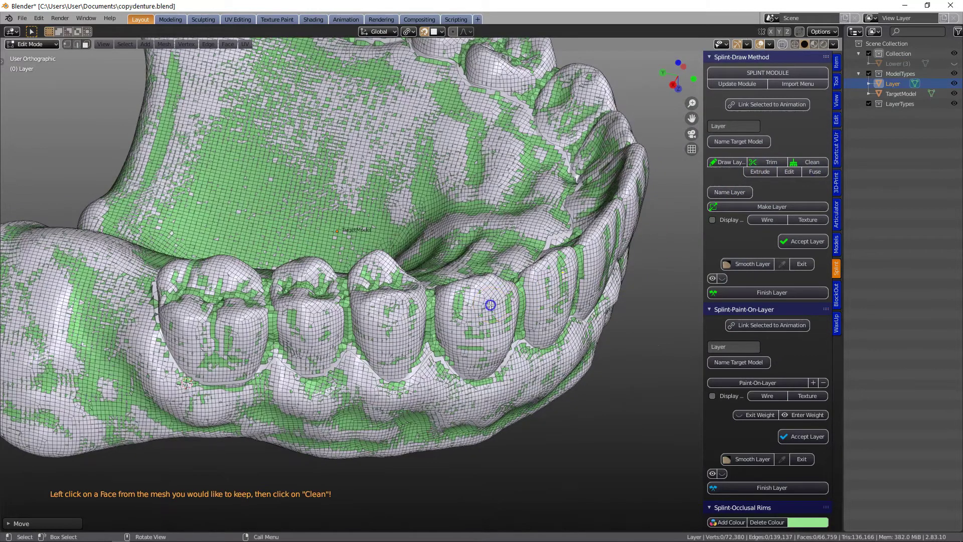
pyautogui.click(490, 305)
pyautogui.click(806, 162)
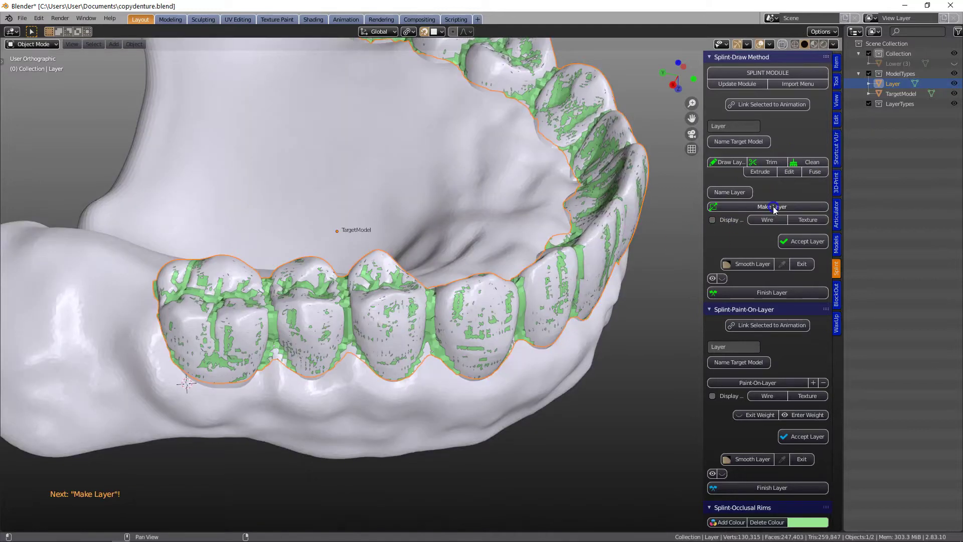
pyautogui.click(775, 206)
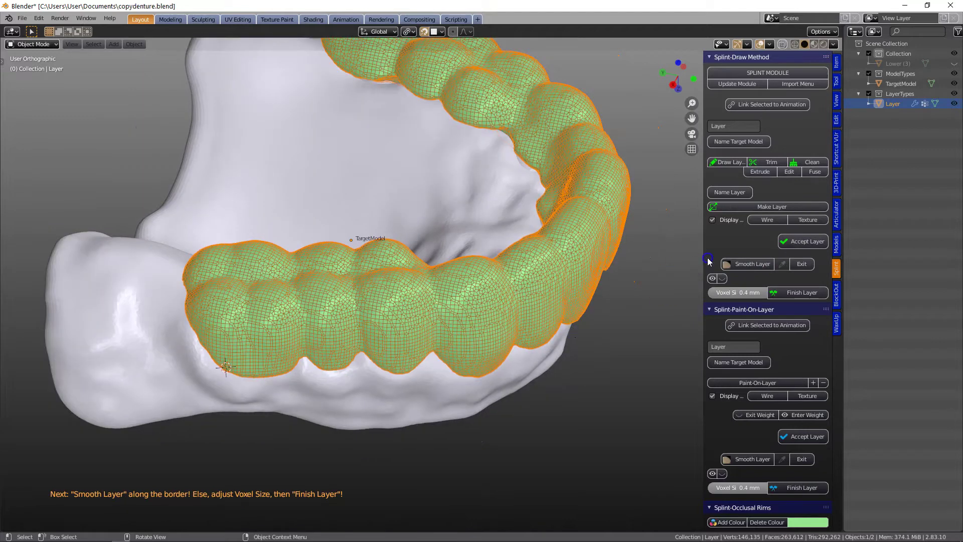
# Step: Smooth the layer along its border around the teeth and finish the layer
pyautogui.click(746, 263)
pyautogui.moveTo(543, 314)
pyautogui.mouseDown(button='middle')
pyautogui.moveTo(490, 284)
pyautogui.moveTo(482, 260)
pyautogui.moveTo(351, 276)
pyautogui.moveTo(400, 279)
pyautogui.moveTo(441, 311)
pyautogui.moveTo(184, 322)
pyautogui.moveTo(273, 359)
pyautogui.moveTo(727, 239)
pyautogui.moveTo(551, 311)
pyautogui.moveTo(642, 343)
pyautogui.moveTo(218, 353)
pyautogui.moveTo(546, 335)
pyautogui.mouseUp(button='middle')
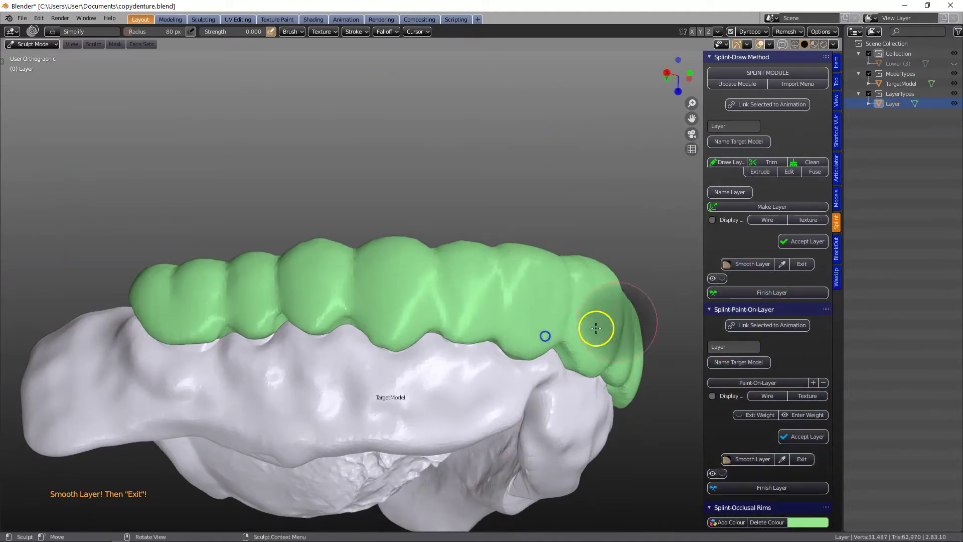
pyautogui.click(801, 263)
pyautogui.click(315, 340)
pyautogui.click(801, 292)
# Step: Enter Edit Mode on the layer, turn on proportional editing and pull its outer border over one back tooth's gum margin
pyautogui.moveTo(419, 348); pyautogui.dragTo(440, 341, button='middle')
pyautogui.keyDown('shift'); pyautogui.moveTo(439, 341); pyautogui.dragTo(469, 314, button='middle'); pyautogui.keyUp('shift')
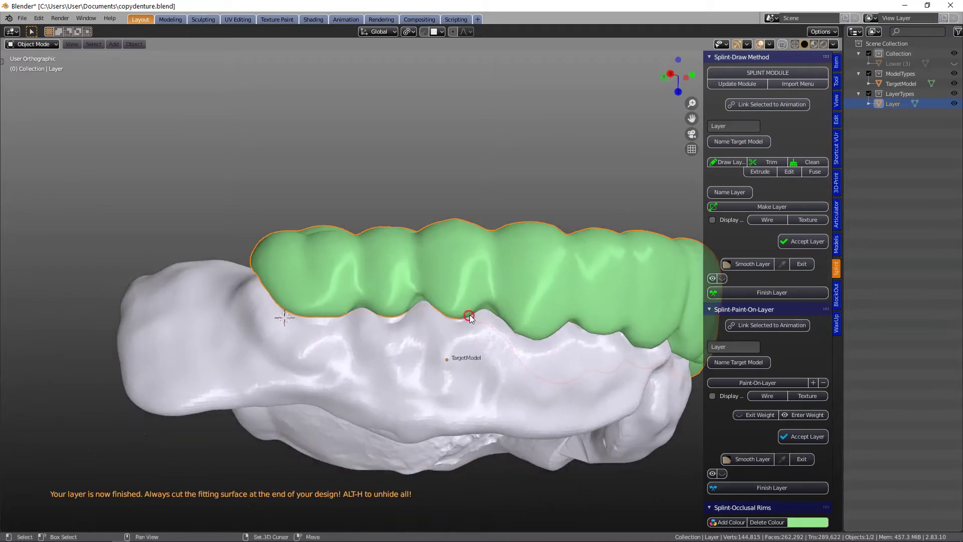
pyautogui.press('Tab')
pyautogui.click(391, 312)
pyautogui.click(454, 31)
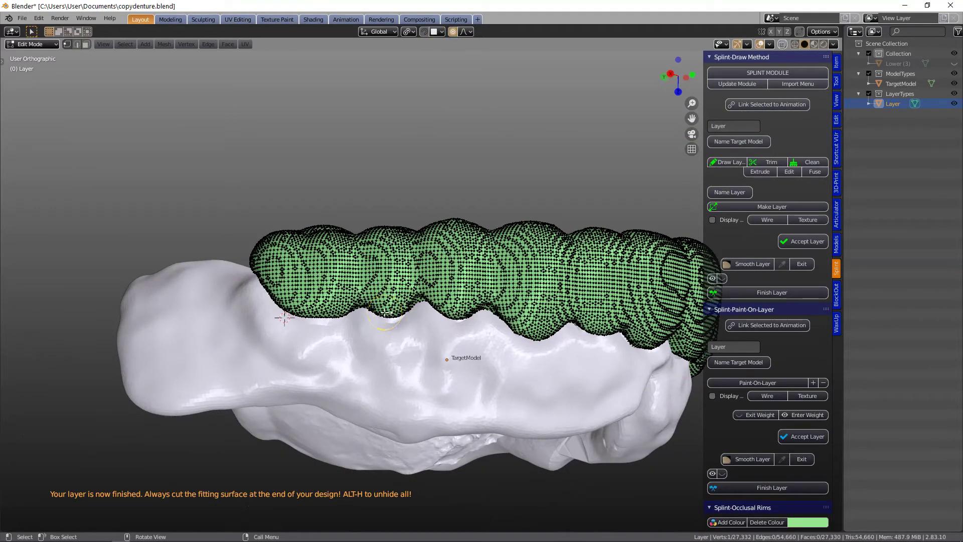
pyautogui.press('g')
pyautogui.scroll(-10, 384, 314)
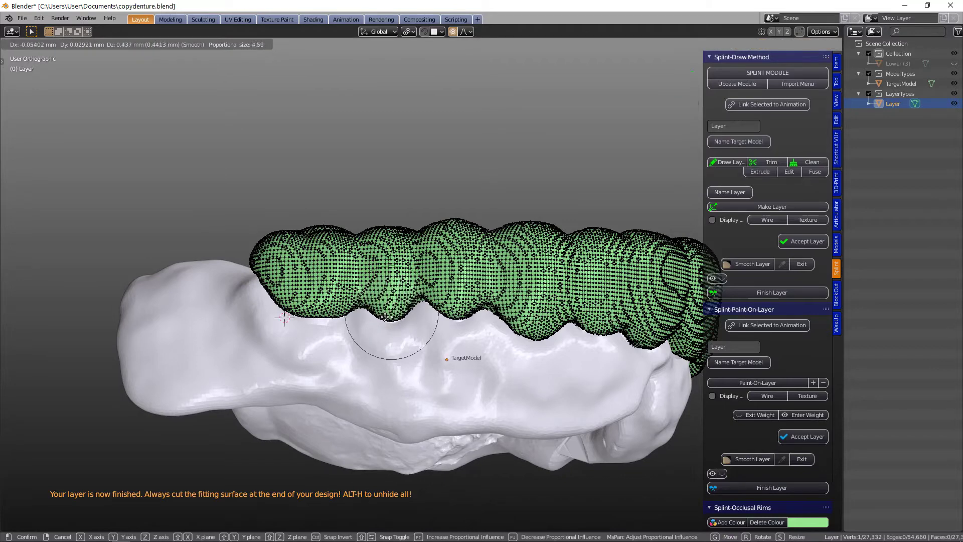
pyautogui.click(385, 316)
# Step: Pull the layer's outer border over the gum margins of the canine and back teeth on the opposite side
pyautogui.moveTo(385, 316); pyautogui.dragTo(588, 326, button='middle')
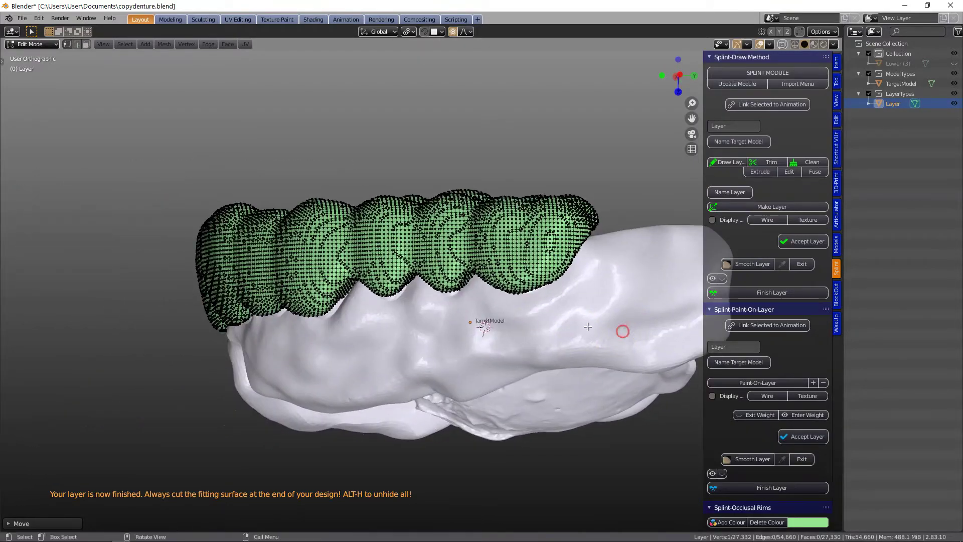
pyautogui.scroll(2, 326, 317)
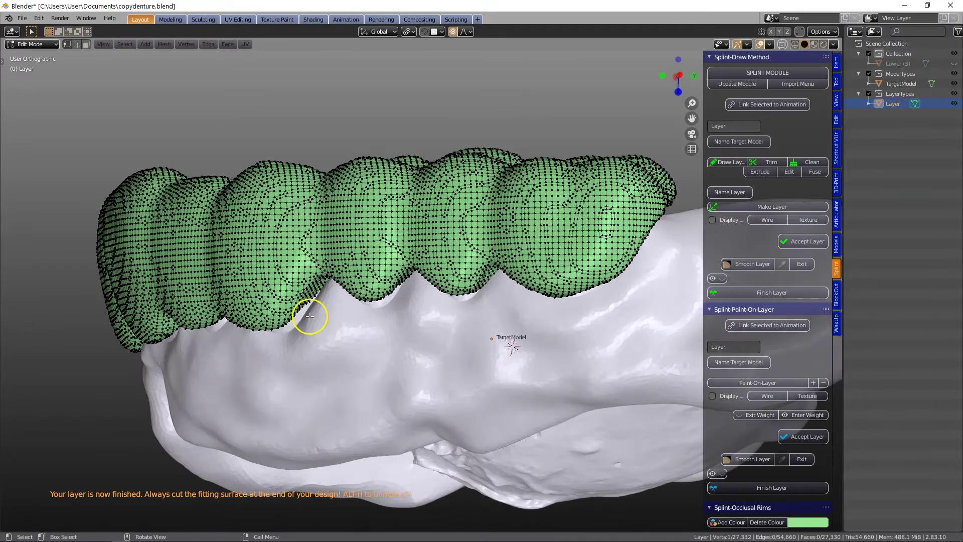
pyautogui.press('g')
pyautogui.click(298, 321)
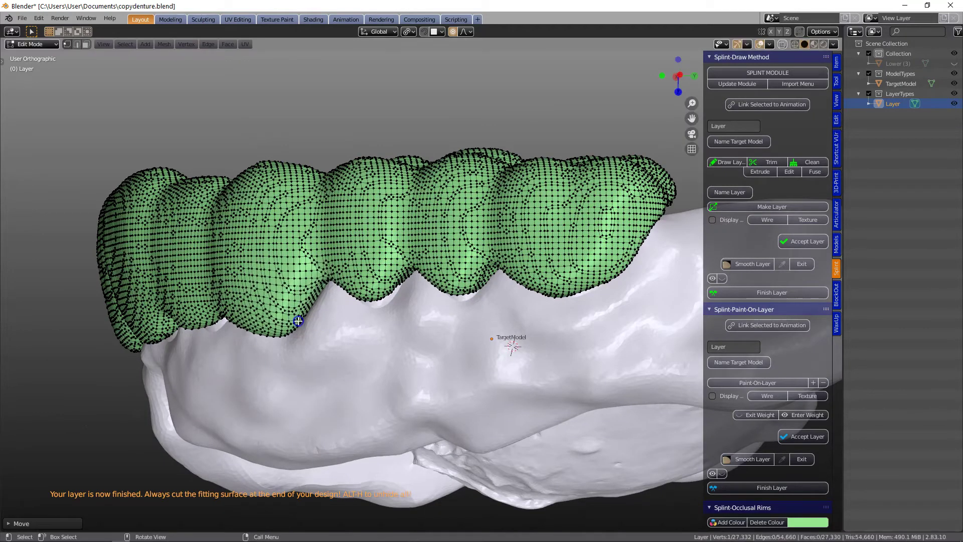
pyautogui.press('g')
pyautogui.click(383, 308)
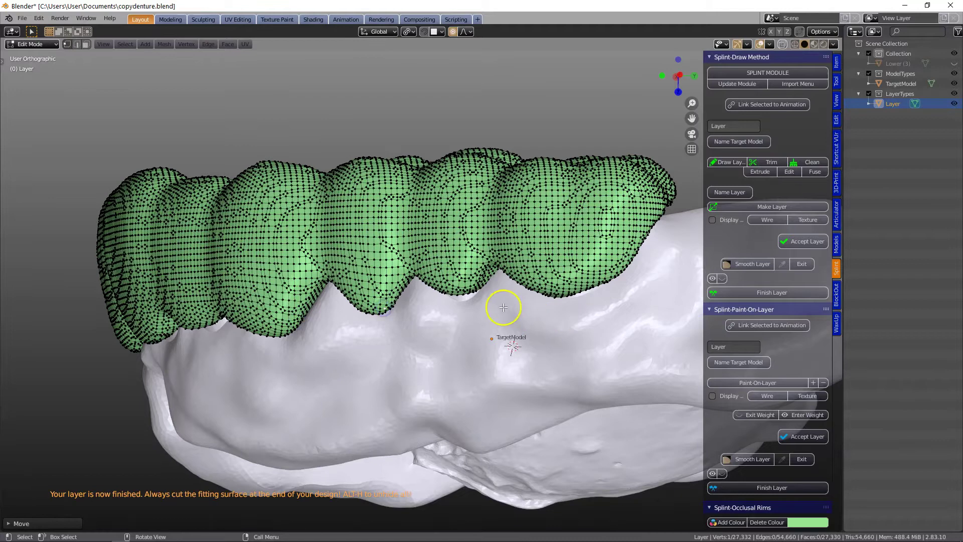
pyautogui.press('g')
pyautogui.click(564, 303)
# Step: Pull the layer's inner border over the exposed margins of the molar and premolars on one side
pyautogui.moveTo(563, 303); pyautogui.dragTo(437, 293, button='middle')
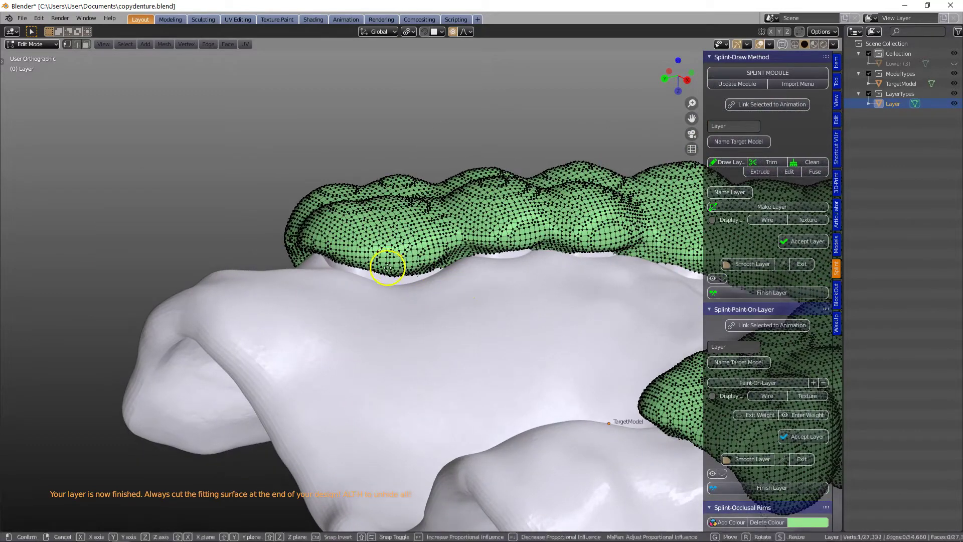
pyautogui.press('g')
pyautogui.click(389, 280)
pyautogui.click(438, 264)
pyautogui.press('g')
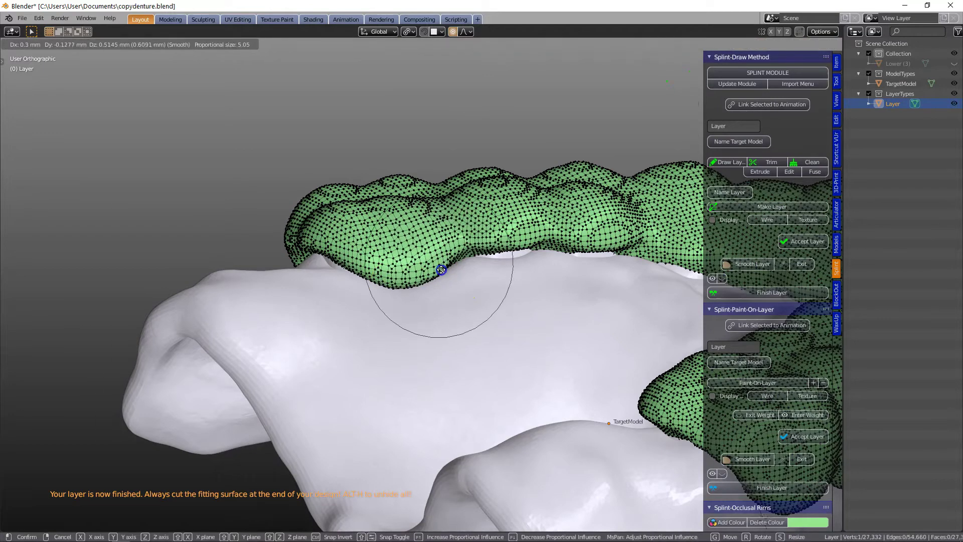
pyautogui.click(441, 273)
pyautogui.click(507, 247)
pyautogui.press('g')
pyautogui.click(511, 256)
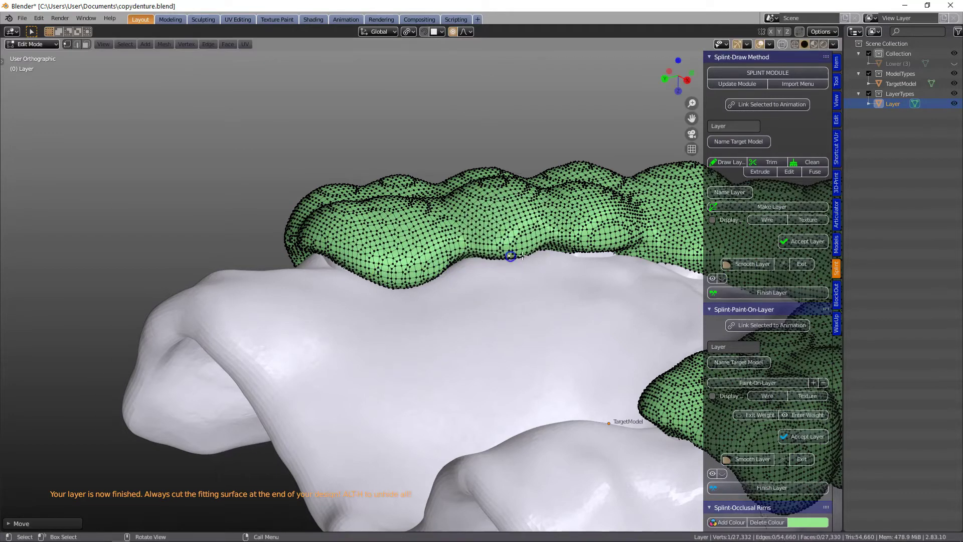
pyautogui.press('g')
pyautogui.click(595, 253)
# Step: Pull the layer's inner border over the exposed margins all along the back of the front teeth
pyautogui.moveTo(595, 254); pyautogui.dragTo(295, 344, button='middle')
pyautogui.click(334, 286)
pyautogui.press('g')
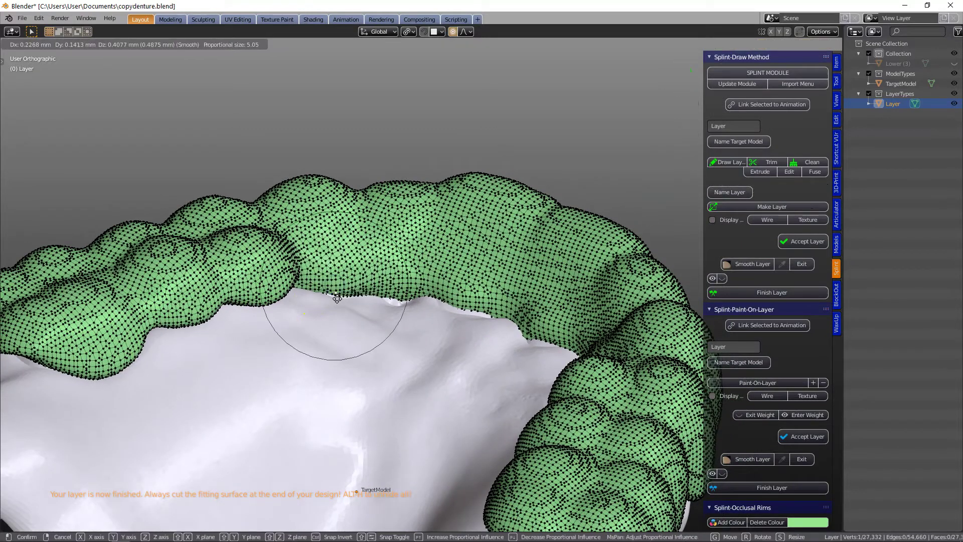
pyautogui.click(337, 298)
pyautogui.moveTo(337, 298); pyautogui.dragTo(536, 341, button='middle')
pyautogui.click(431, 259)
pyautogui.press('g')
pyautogui.click(436, 264)
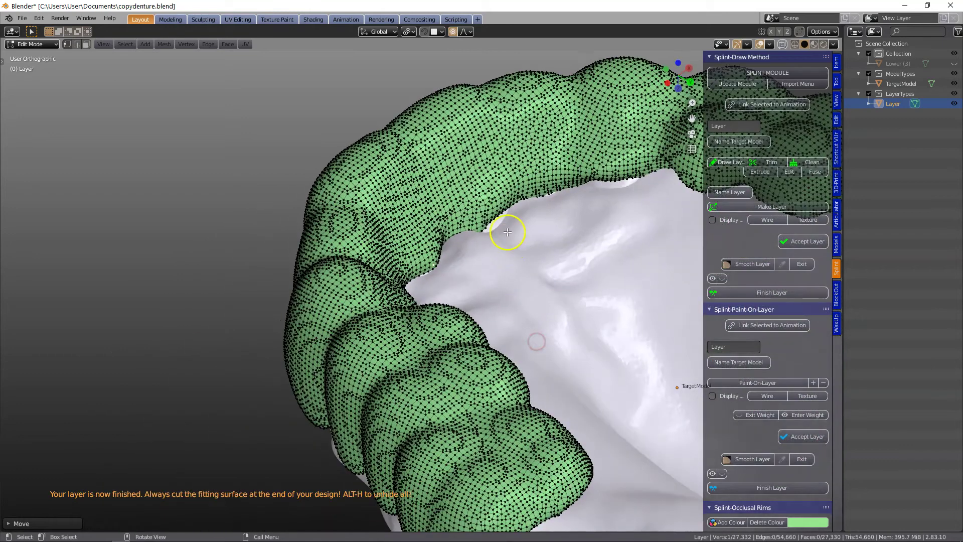
pyautogui.click(499, 212)
pyautogui.press('g')
pyautogui.click(501, 224)
pyautogui.click(619, 171)
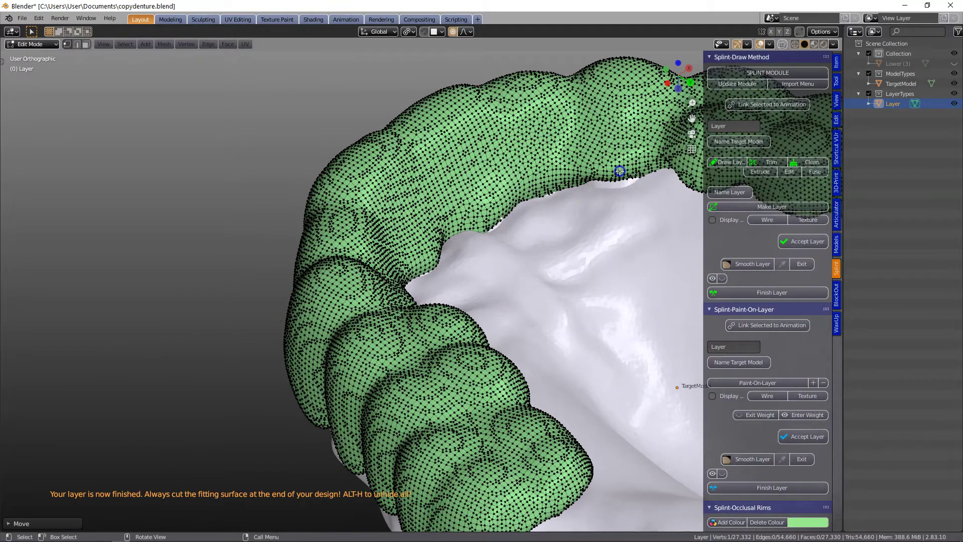
pyautogui.press('g')
pyautogui.click(587, 198)
# Step: Extend the layer's outer border toward the gum over both canines
pyautogui.keyDown('shift'); pyautogui.moveTo(587, 198); pyautogui.dragTo(141, 256, button='middle'); pyautogui.keyUp('shift')
pyautogui.scroll(-3, 282, 260)
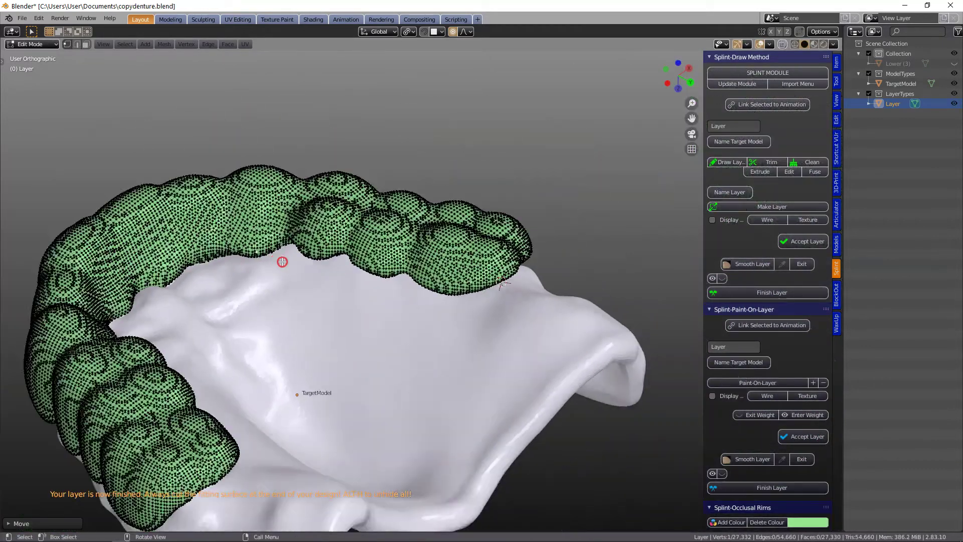
pyautogui.moveTo(281, 260); pyautogui.dragTo(531, 338, button='middle')
pyautogui.scroll(3, 268, 313)
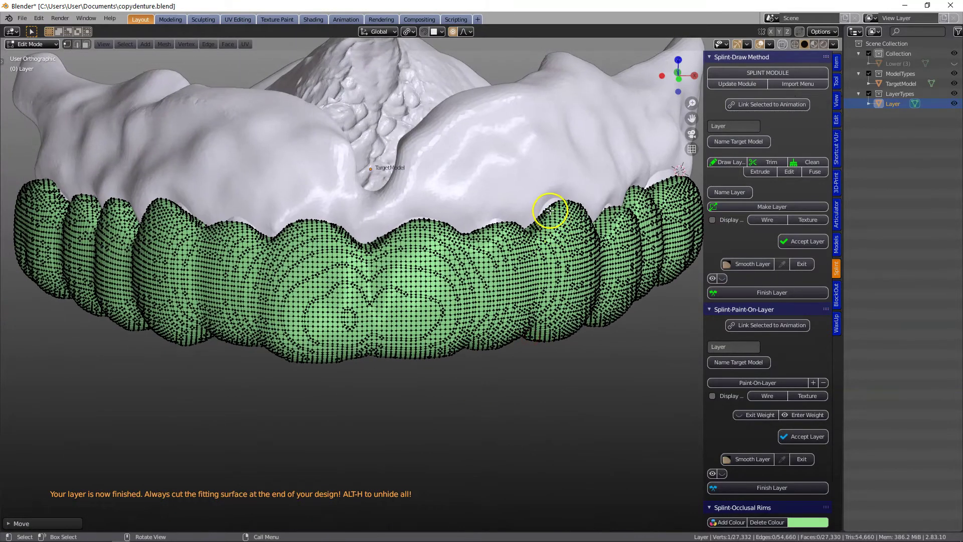
pyautogui.click(551, 212)
pyautogui.press('g')
pyautogui.click(547, 203)
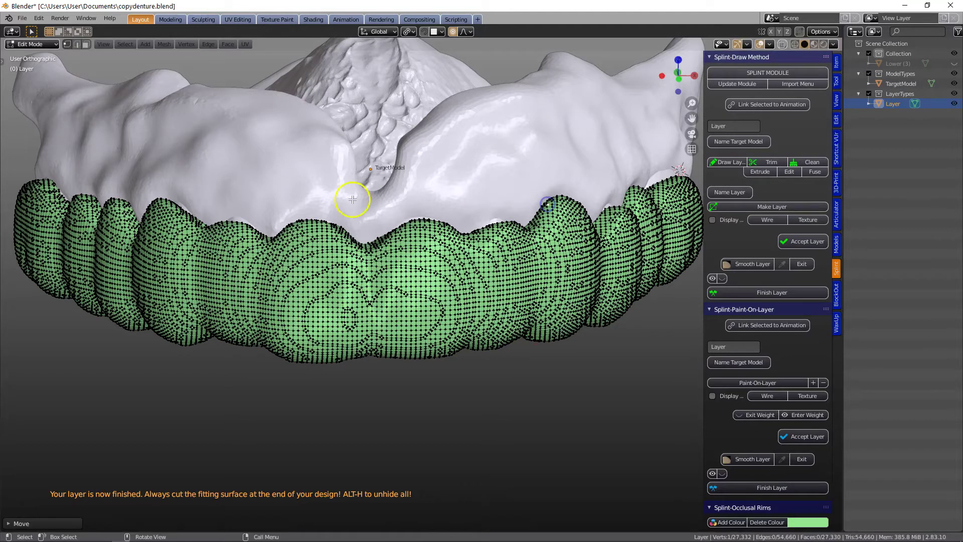
pyautogui.click(176, 208)
pyautogui.press('g')
pyautogui.click(183, 201)
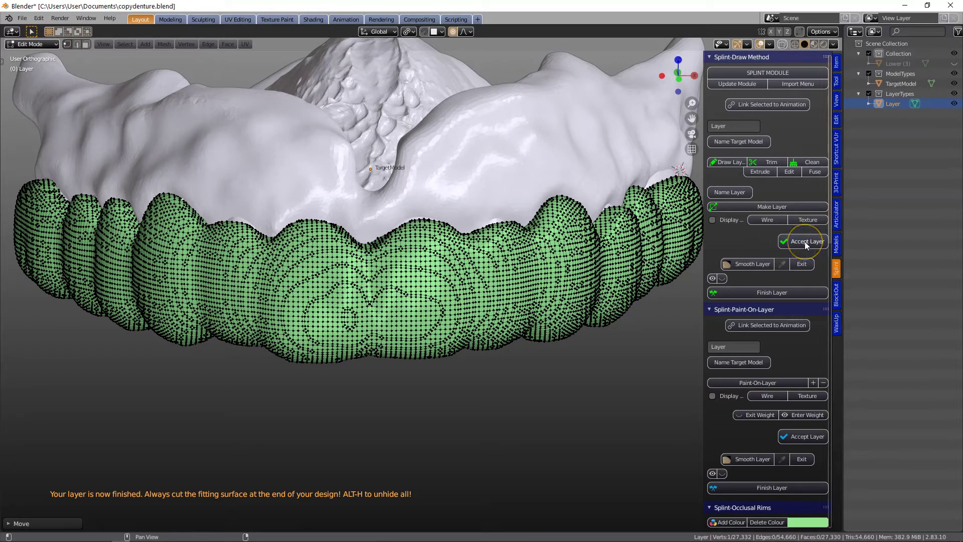
# Step: Accept the edited layer and finish it with a 0.4 mm voxel size
pyautogui.click(802, 264)
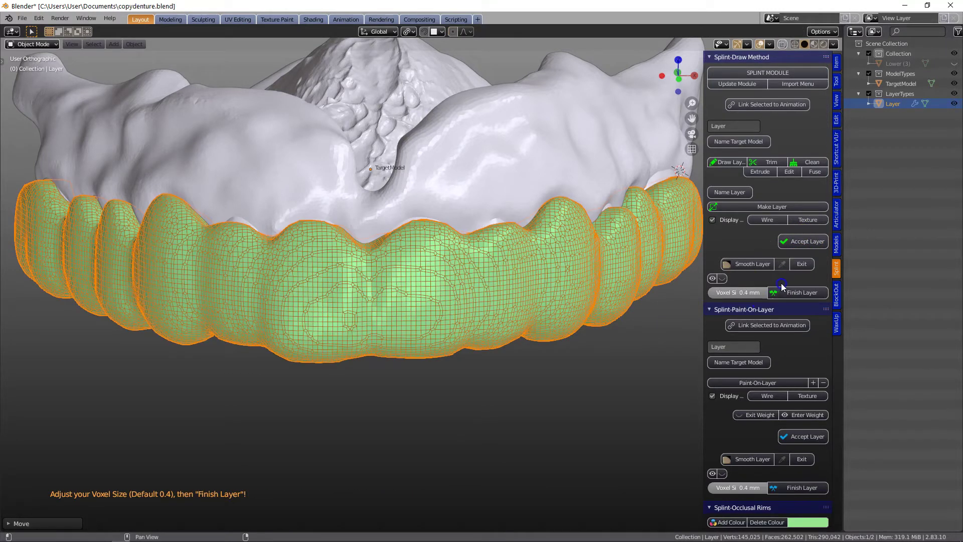
pyautogui.click(781, 285)
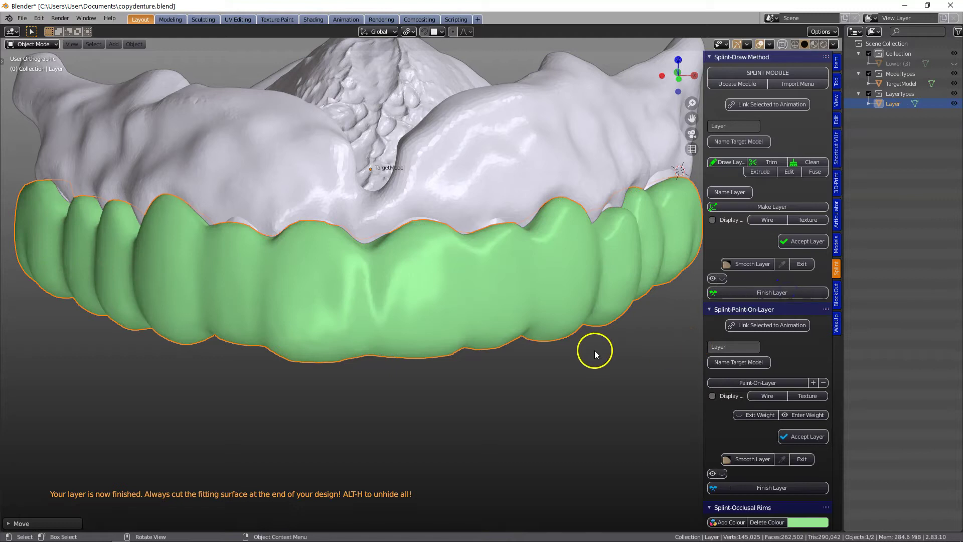
# Step: Switch the Outliner area to the Properties editor and show the layer's modifier settings
pyautogui.scroll(-2, 594, 350)
pyautogui.click(856, 31)
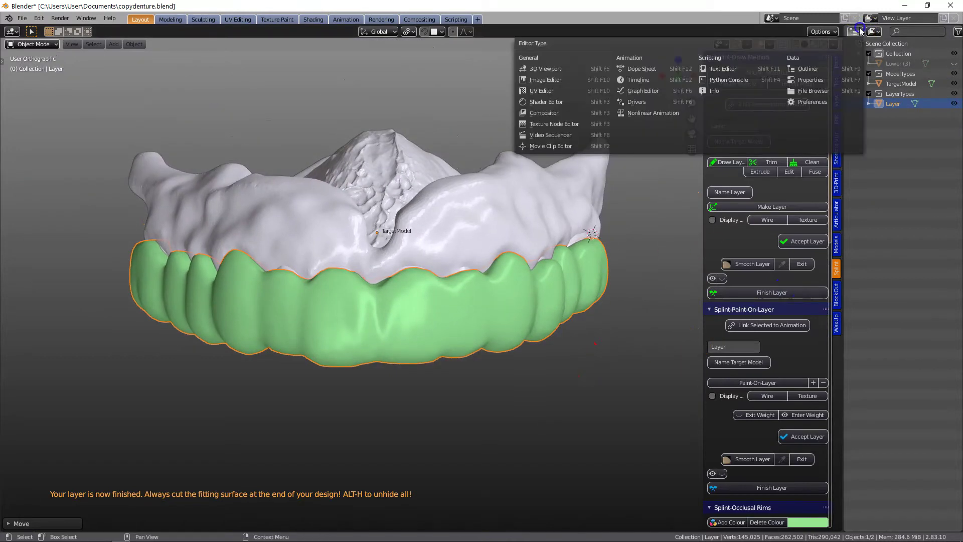
pyautogui.click(822, 67)
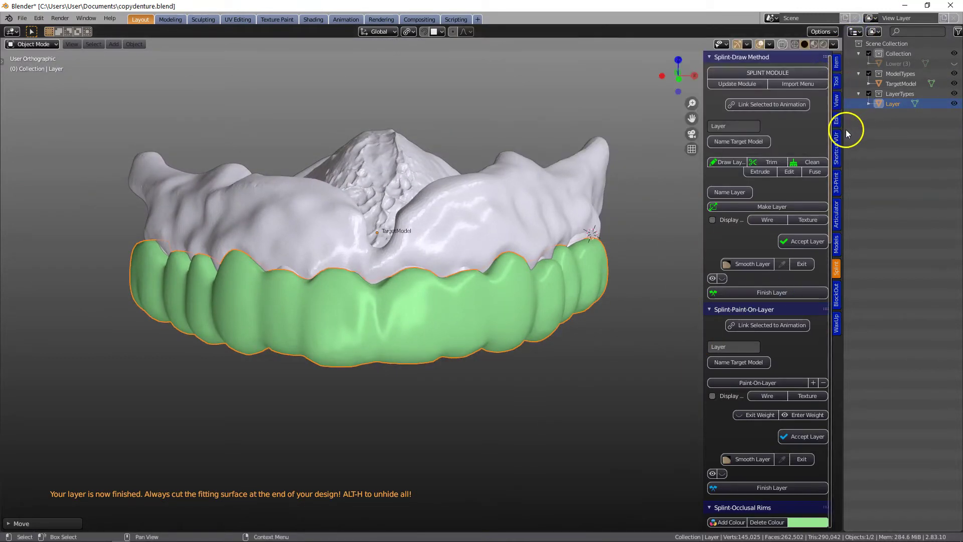
pyautogui.click(854, 31)
pyautogui.click(815, 82)
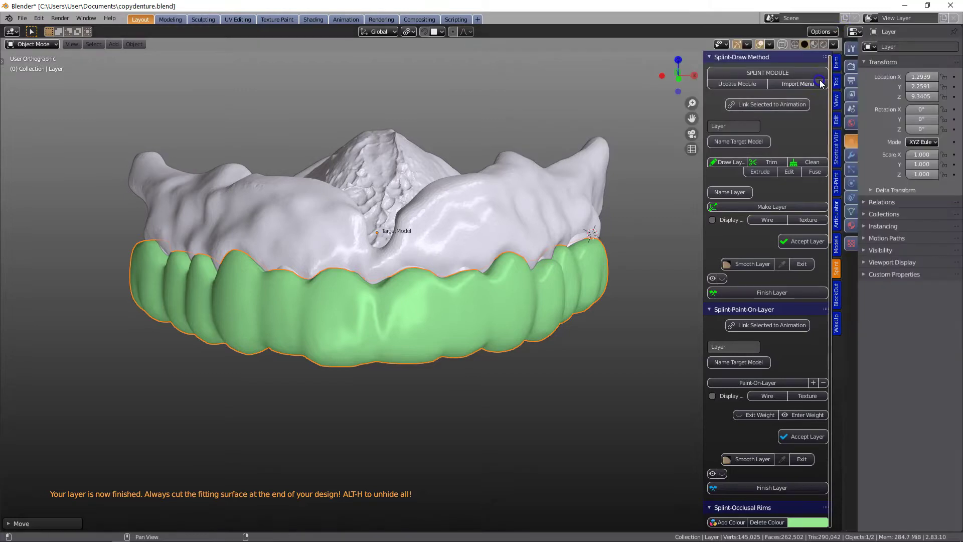
pyautogui.click(852, 156)
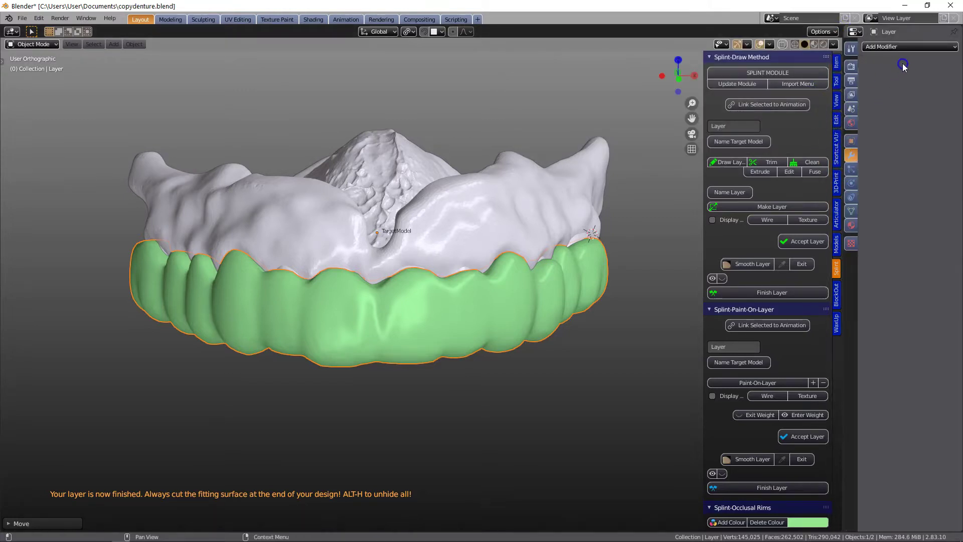
# Step: Add a Boolean modifier to the teeth layer and set its operation to Intersect
pyautogui.click(910, 48)
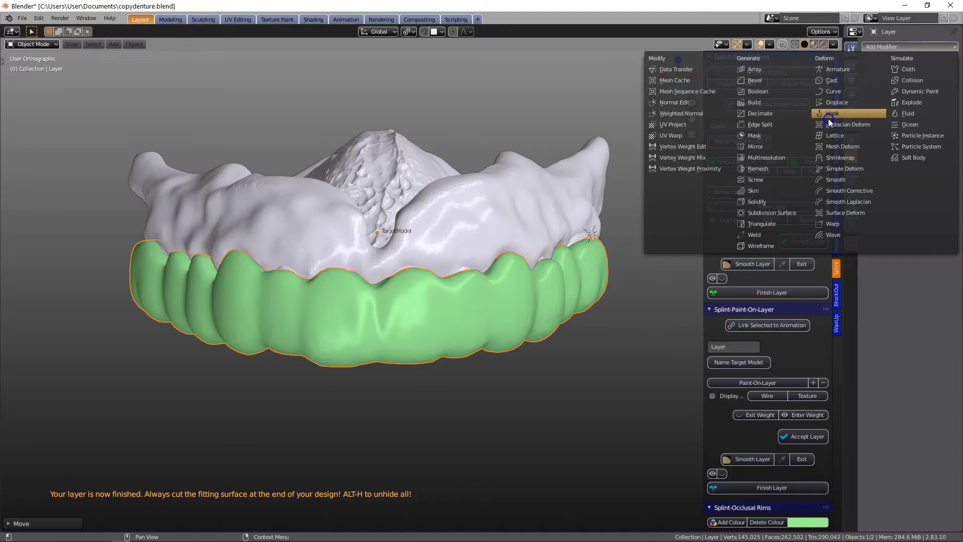
pyautogui.click(764, 93)
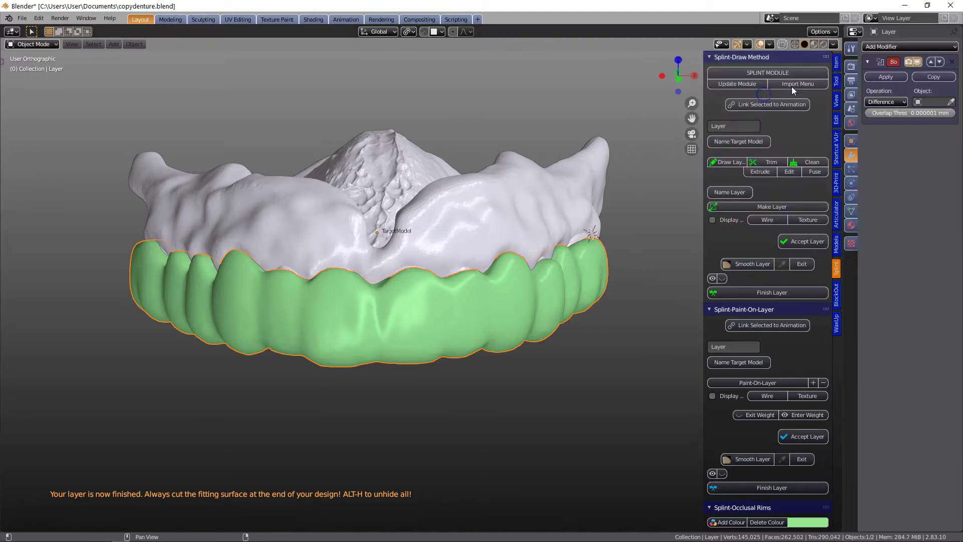
pyautogui.click(900, 106)
pyautogui.click(878, 118)
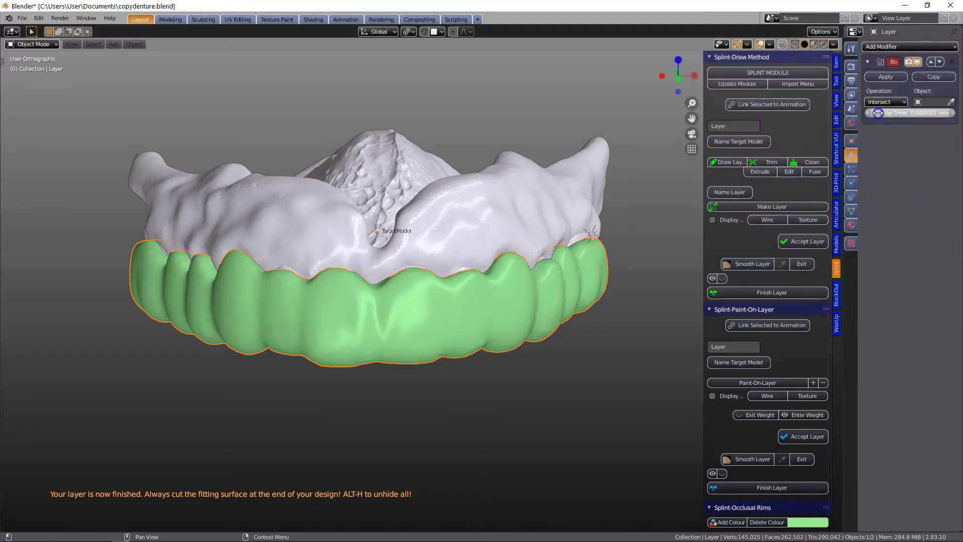
# Step: Choose the copy-denture model as the Boolean's object and apply the modifier to the teeth layer
pyautogui.click(952, 102)
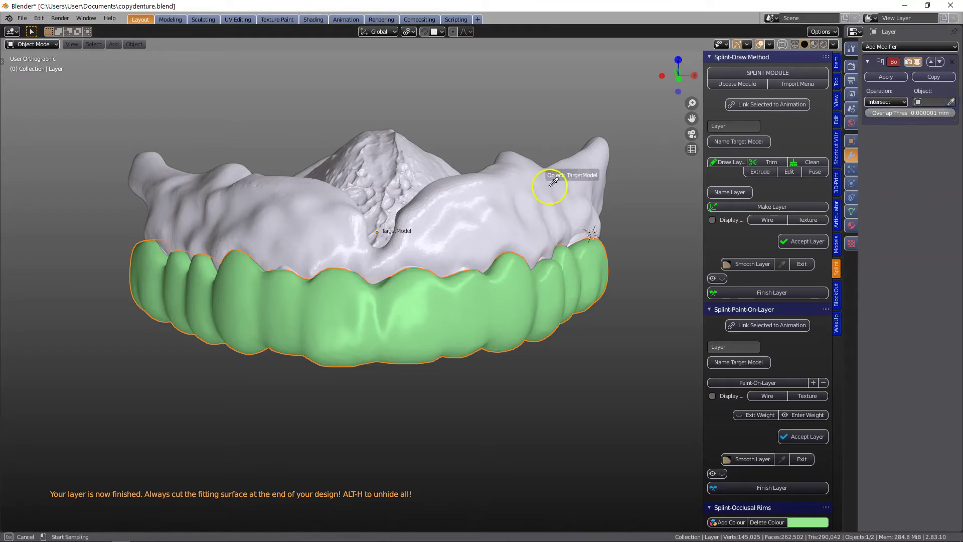
pyautogui.click(488, 214)
pyautogui.moveTo(479, 252); pyautogui.dragTo(429, 253, button='middle')
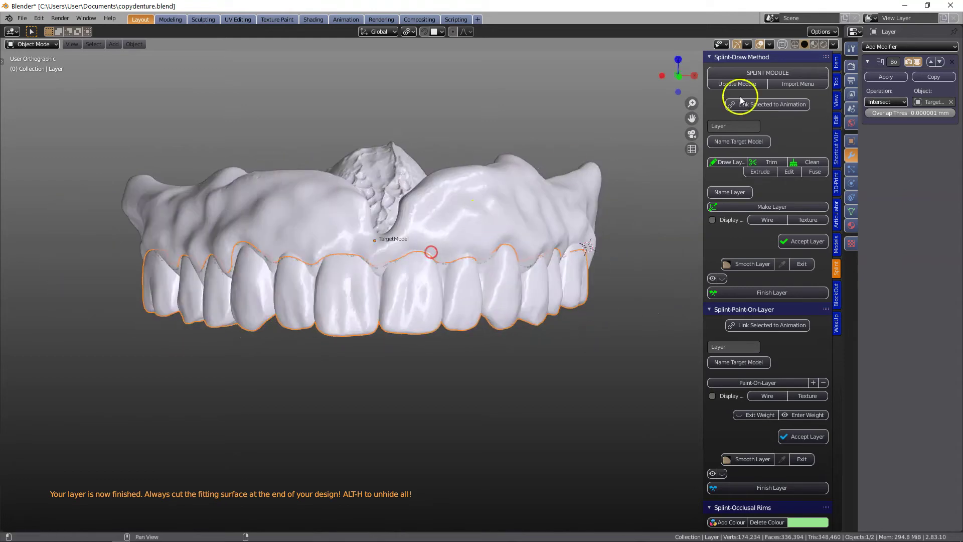
pyautogui.click(884, 77)
pyautogui.scroll(-2, 552, 287)
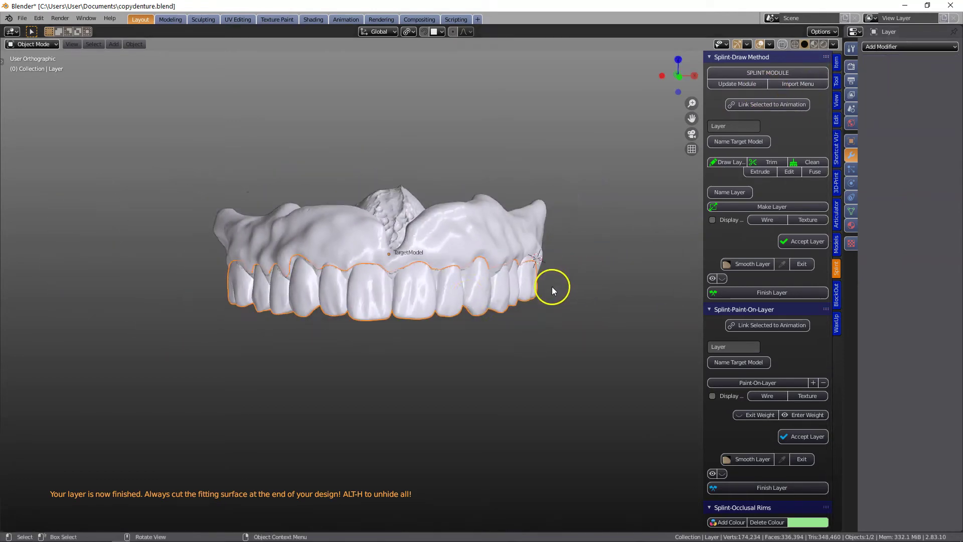
# Step: Designate the copy-denture model as the object being cut with the WaxUp offset cutting tools
pyautogui.click(459, 300)
pyautogui.click(459, 300)
pyautogui.click(837, 321)
pyautogui.scroll(-10, 775, 454)
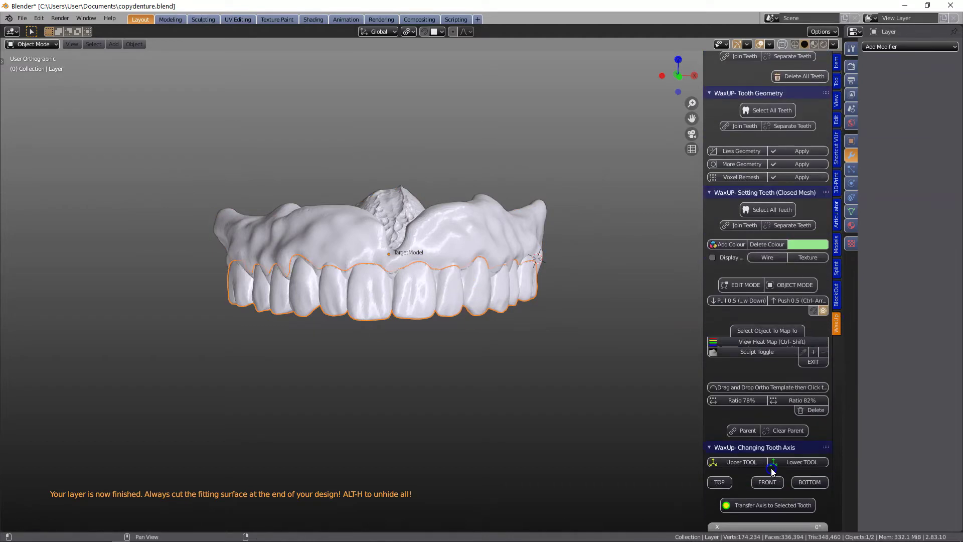
pyautogui.scroll(-20, 772, 472)
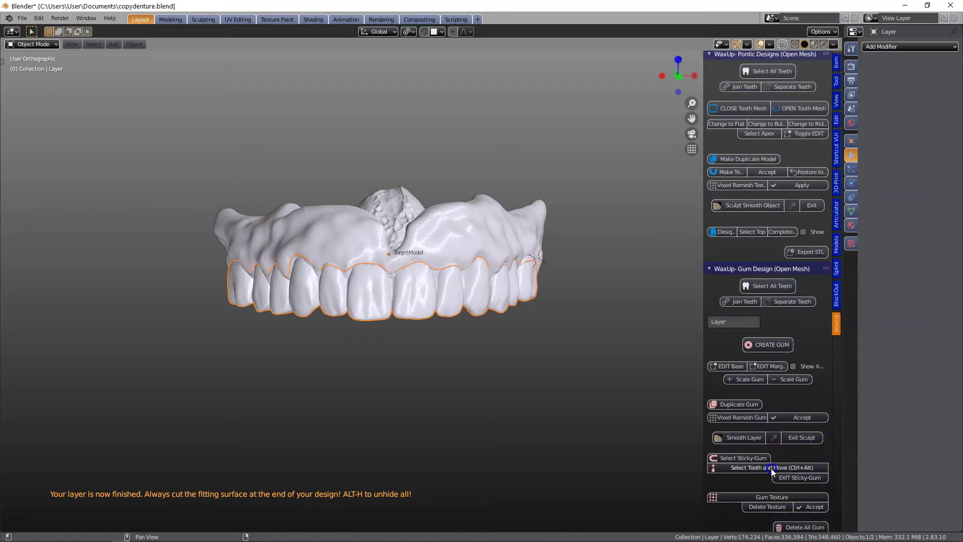
pyautogui.scroll(-5, 772, 472)
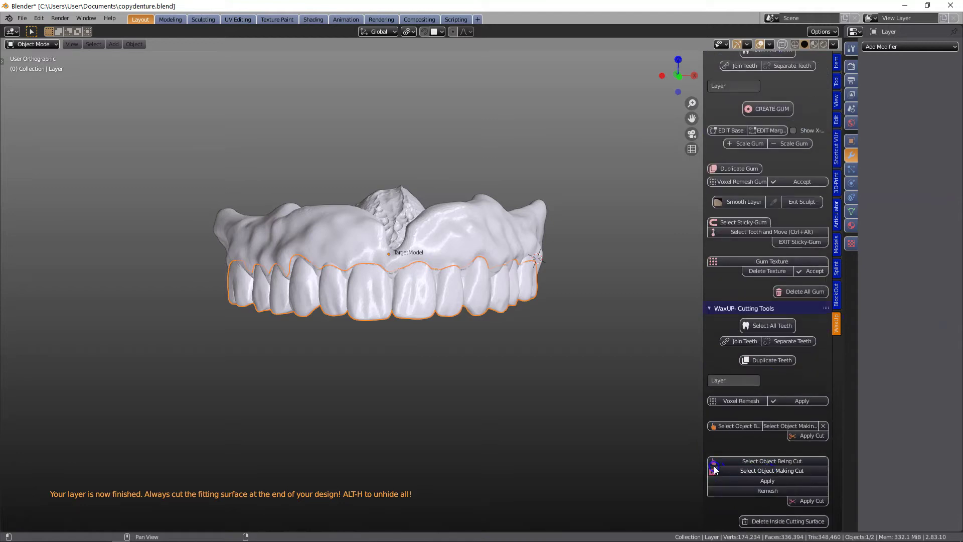
pyautogui.scroll(3, 639, 428)
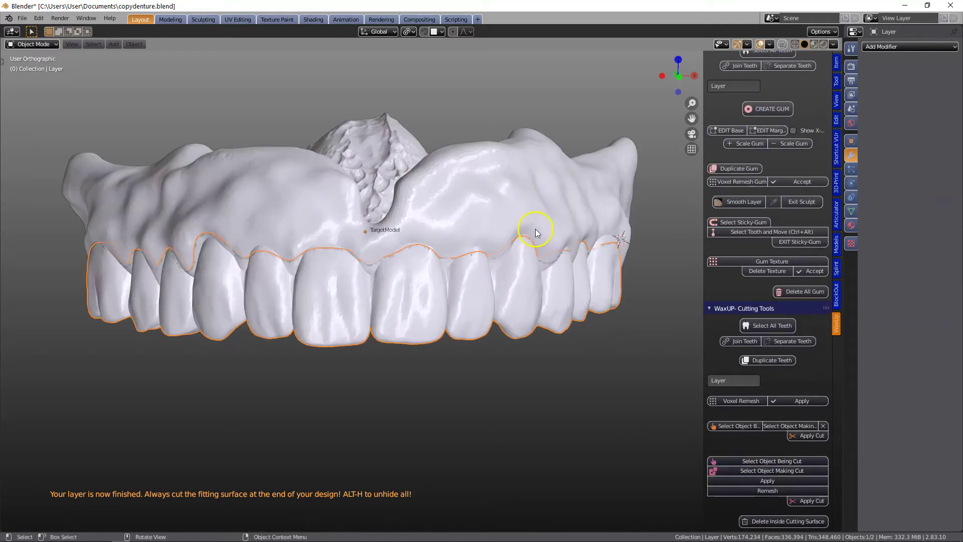
pyautogui.click(522, 207)
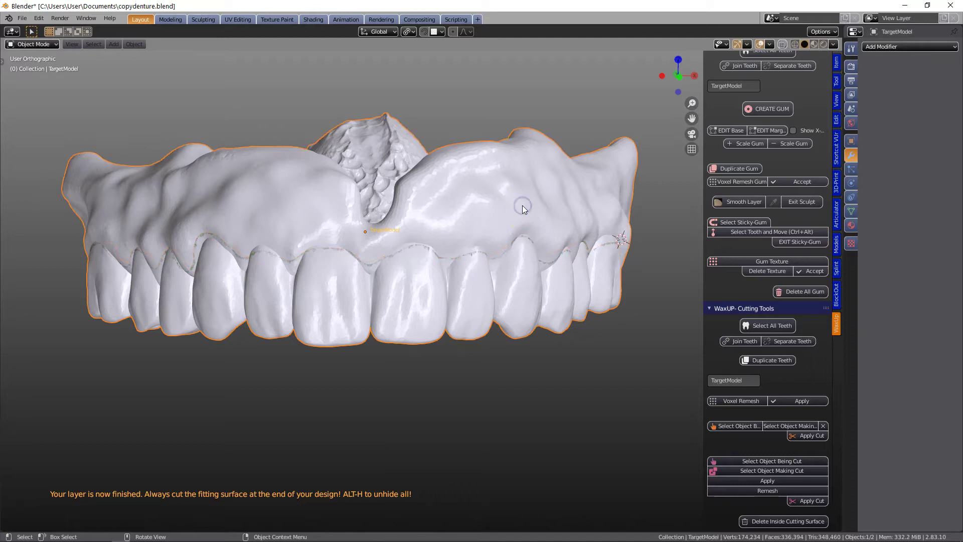
pyautogui.click(760, 463)
# Step: Designate the teeth layer as the object making the cut, apply its 0.1 mm offset and cut it out of the denture model
pyautogui.click(434, 299)
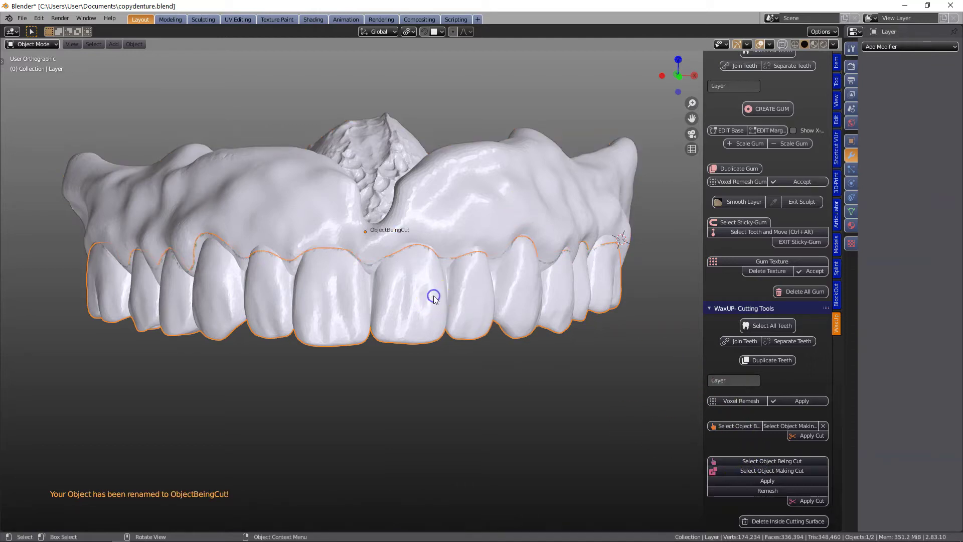
pyautogui.click(774, 472)
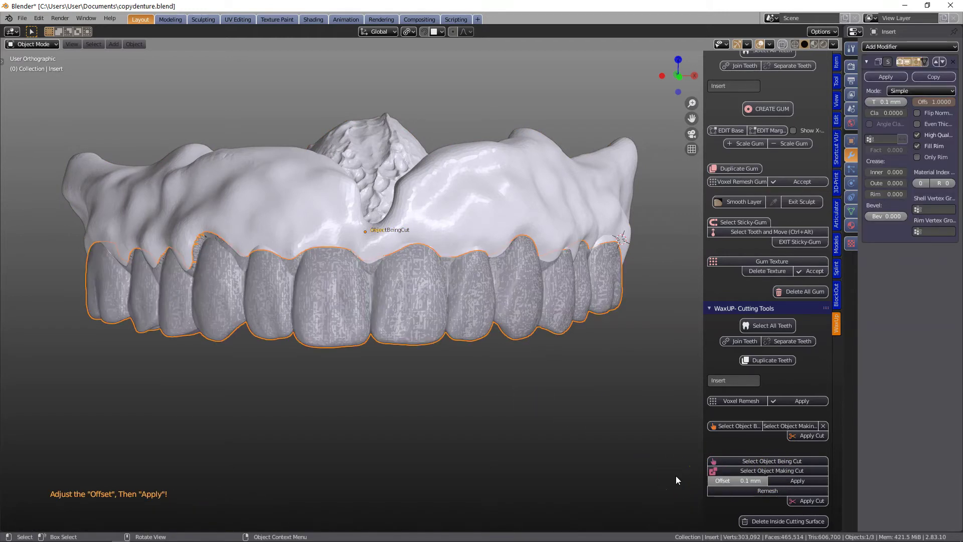
pyautogui.click(797, 482)
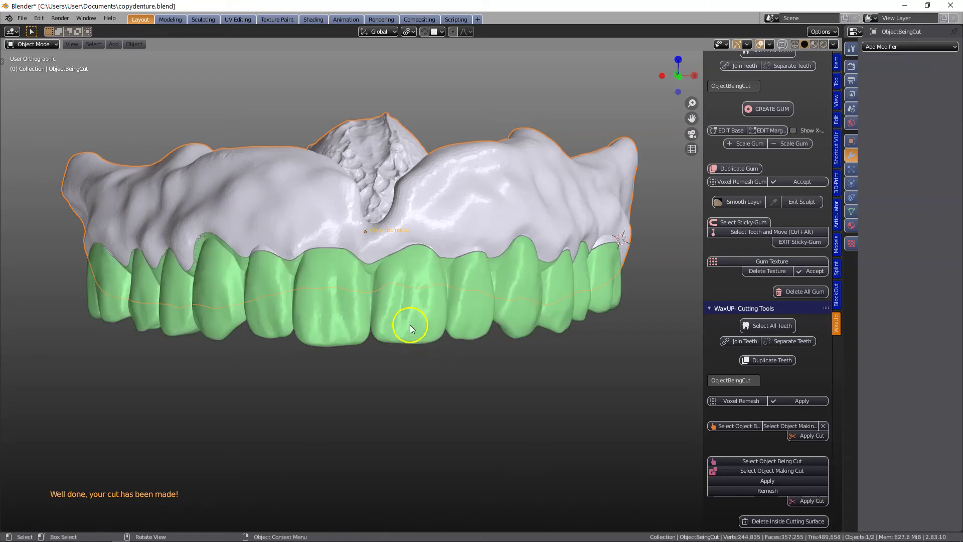
# Step: Move the teeth layer about 11 mm down, clear of the denture base, to expose the cut sockets
pyautogui.click(401, 308)
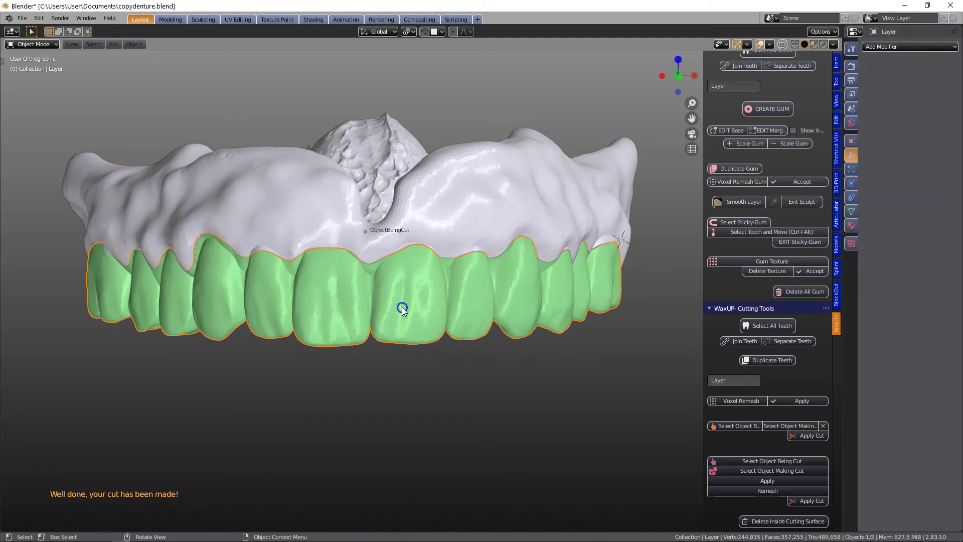
pyautogui.press('g')
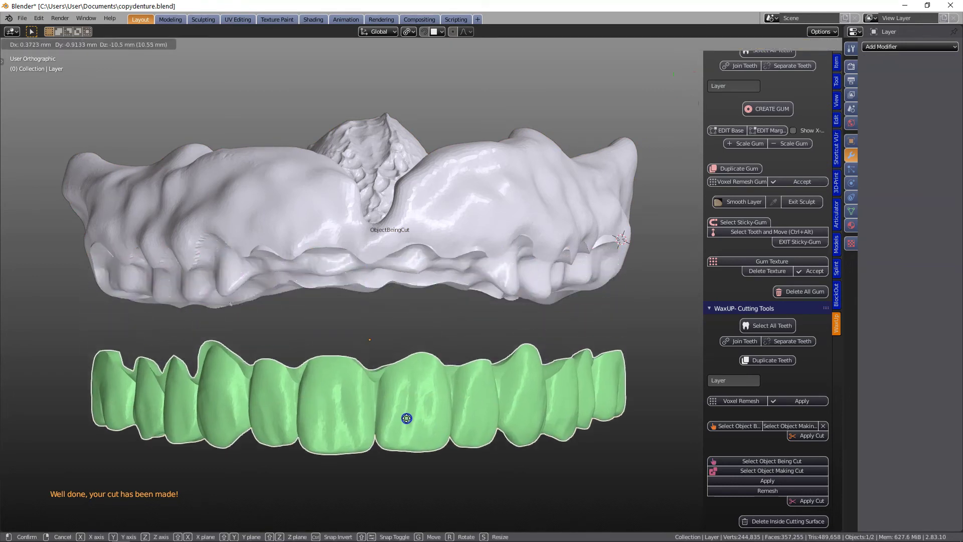
pyautogui.click(401, 425)
pyautogui.moveTo(402, 426); pyautogui.dragTo(435, 150, button='middle')
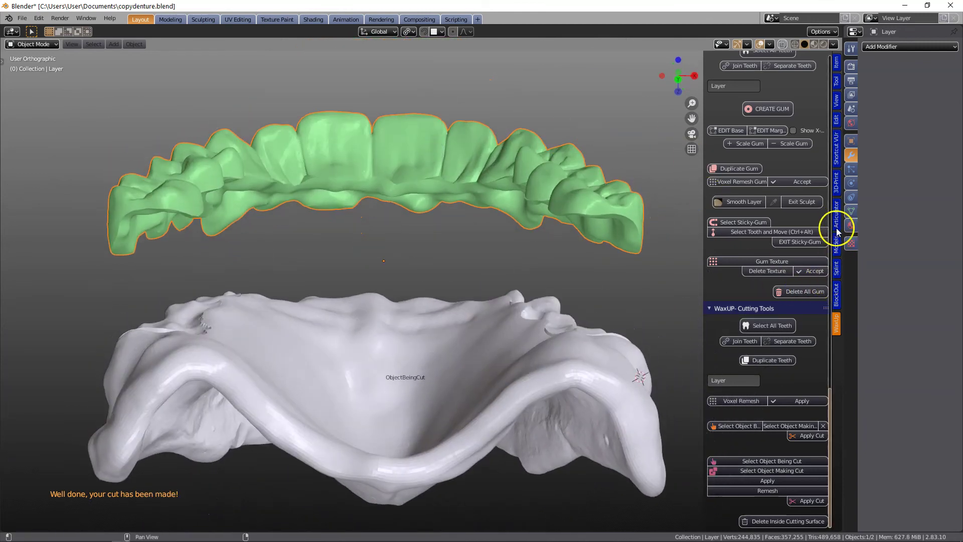
# Step: Remove the teeth layer's green colour and give the denture base a pink colour
pyautogui.click(837, 244)
pyautogui.click(759, 228)
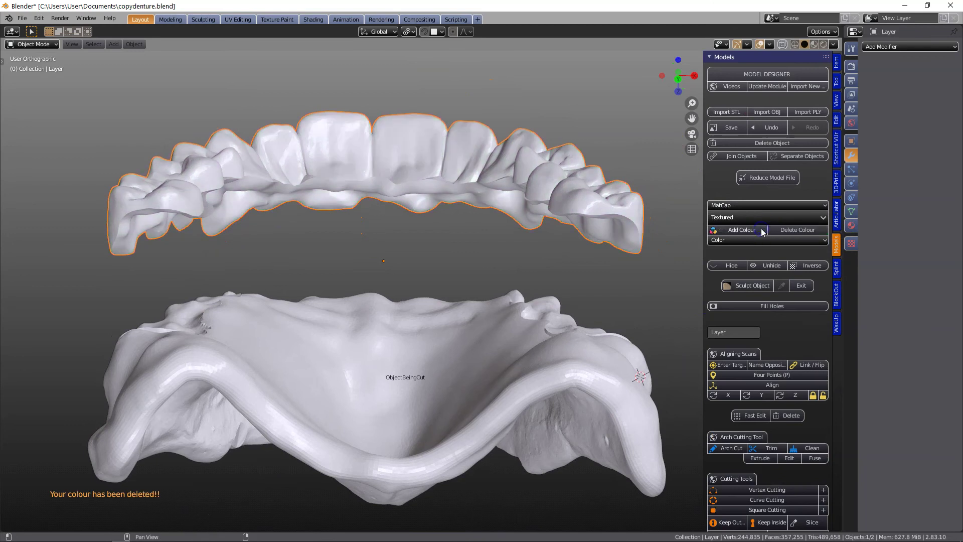
pyautogui.click(471, 399)
pyautogui.click(731, 230)
pyautogui.click(807, 229)
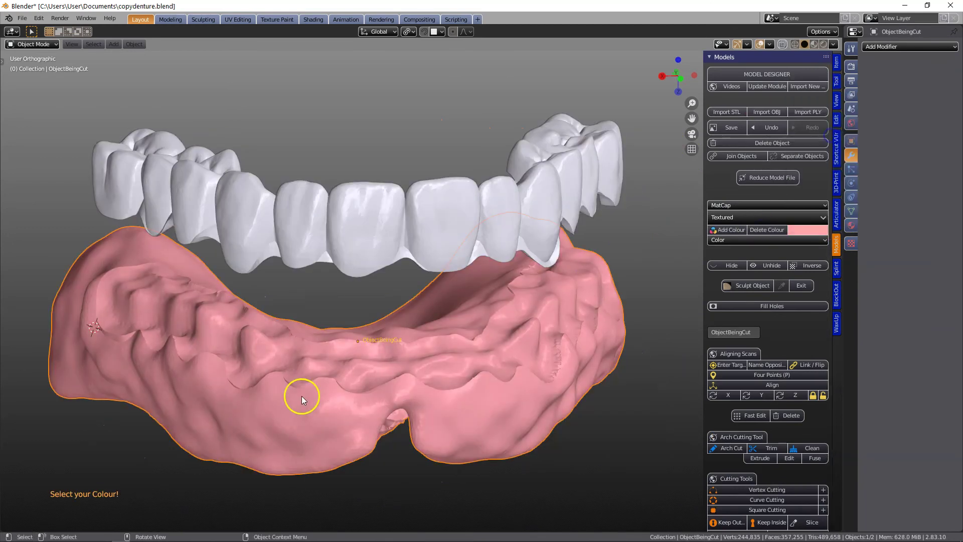